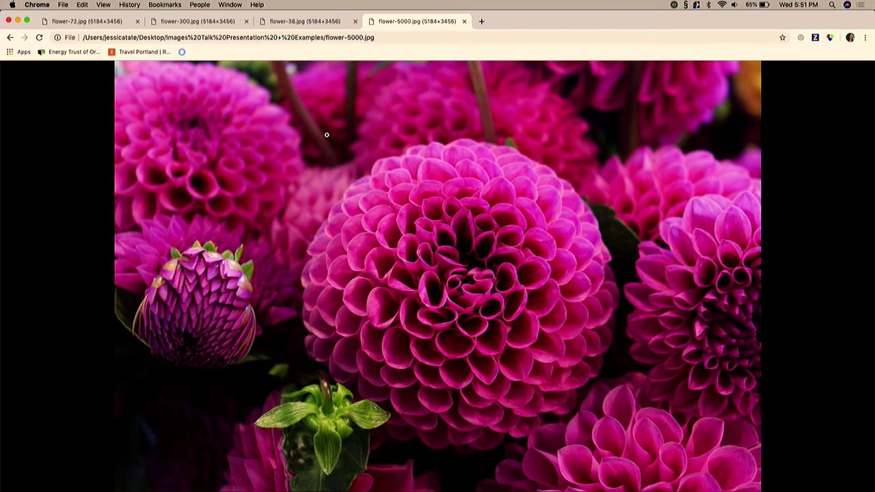
- Compare the flower-36, flower-300 and flower-72 tabs in Chrome, then return to Photoshop
left_click(286, 24)
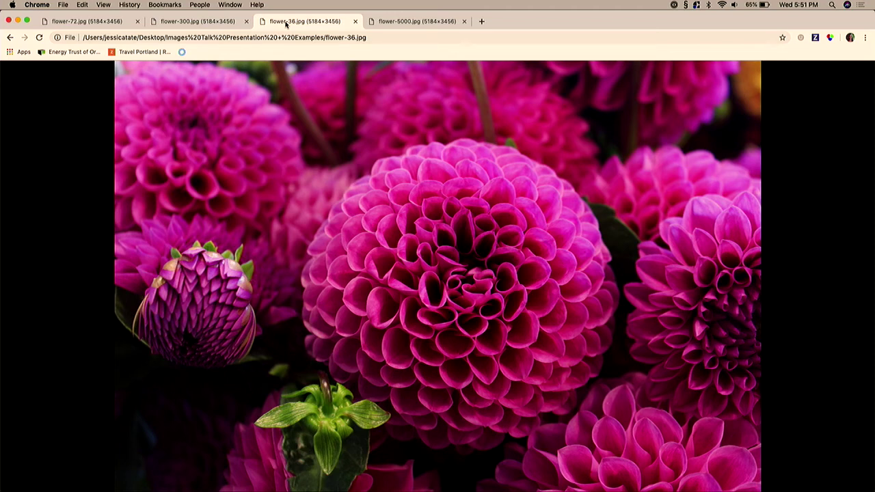
left_click(169, 23)
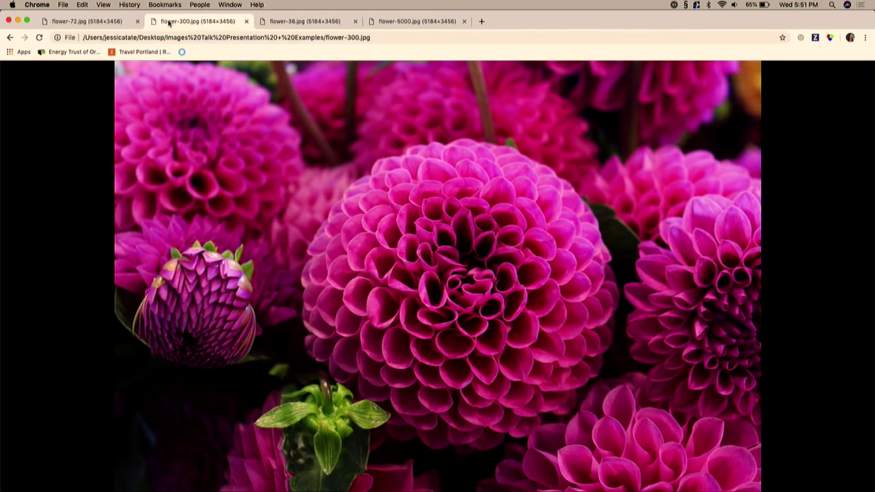
left_click(81, 26)
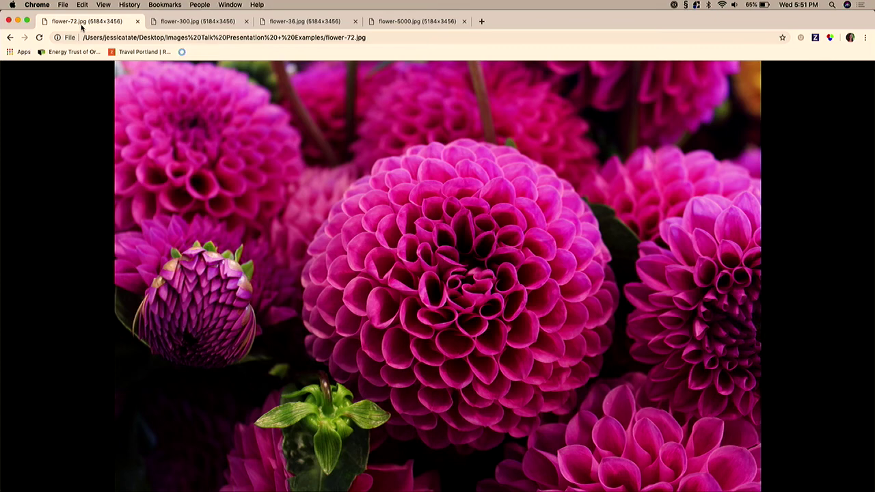
left_click(460, 480)
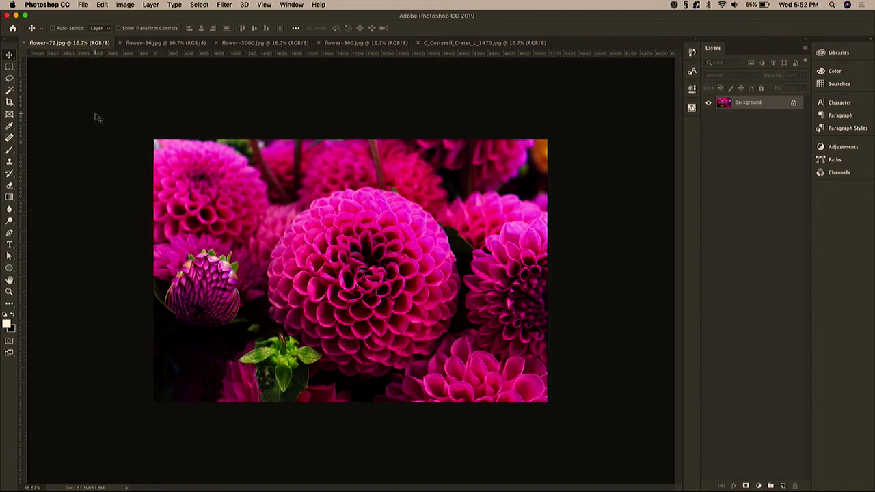
- Review flower-72's Image Size settings and cancel without changes
left_click(128, 5)
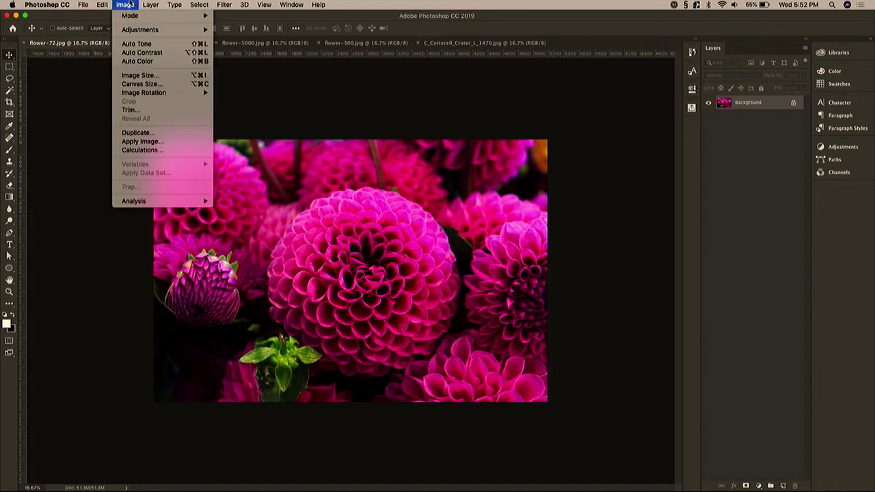
left_click(135, 78)
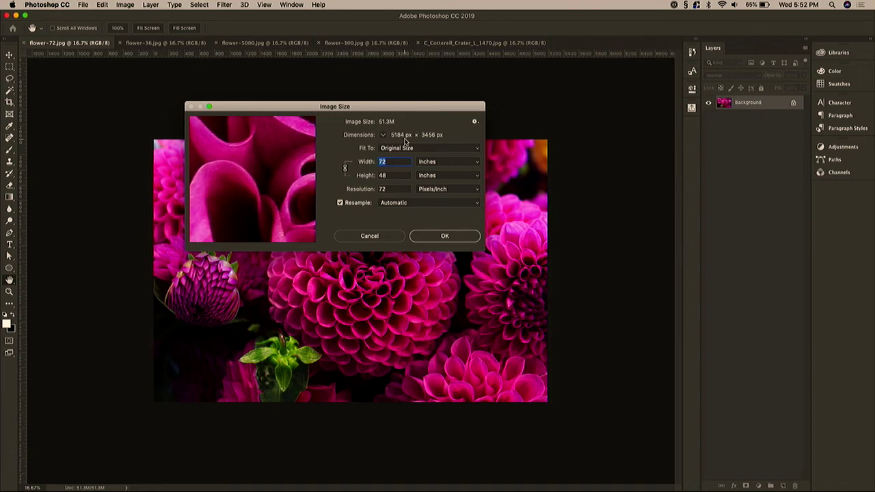
left_click(379, 236)
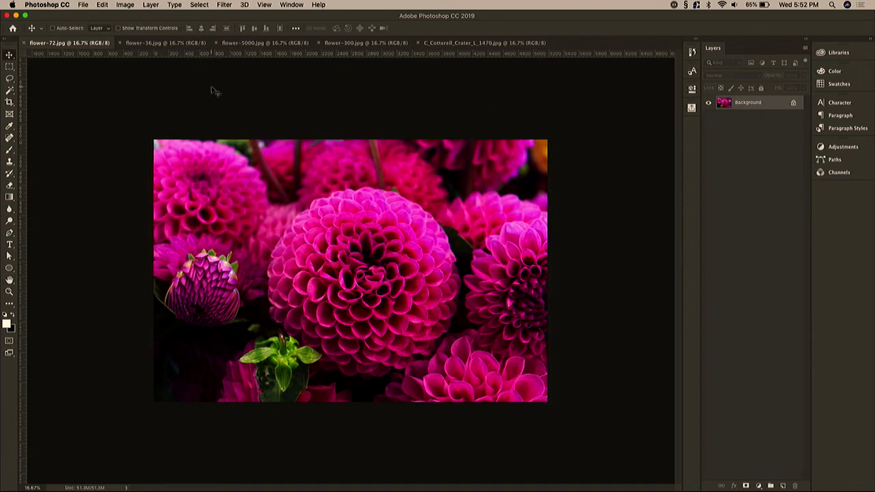
- On flower-36, review Canvas Size and Image Size (5184 × 3456 px, 36 ppi), cancelling both
left_click(149, 43)
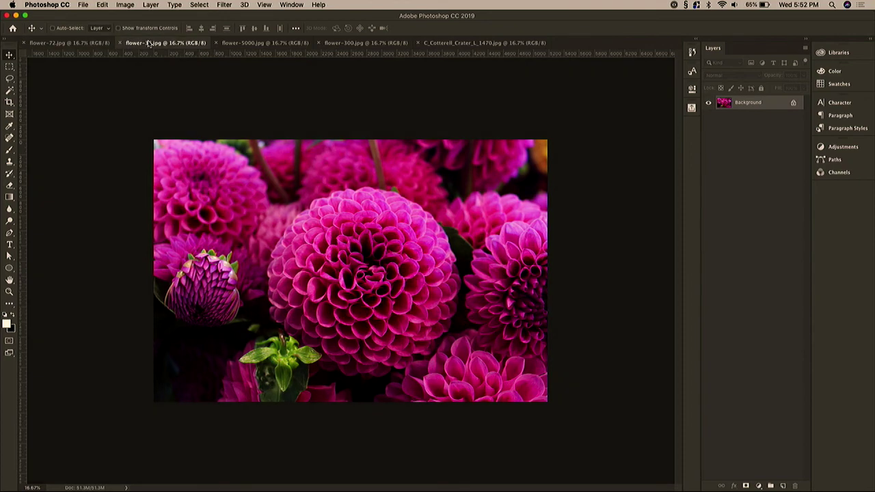
left_click(124, 5)
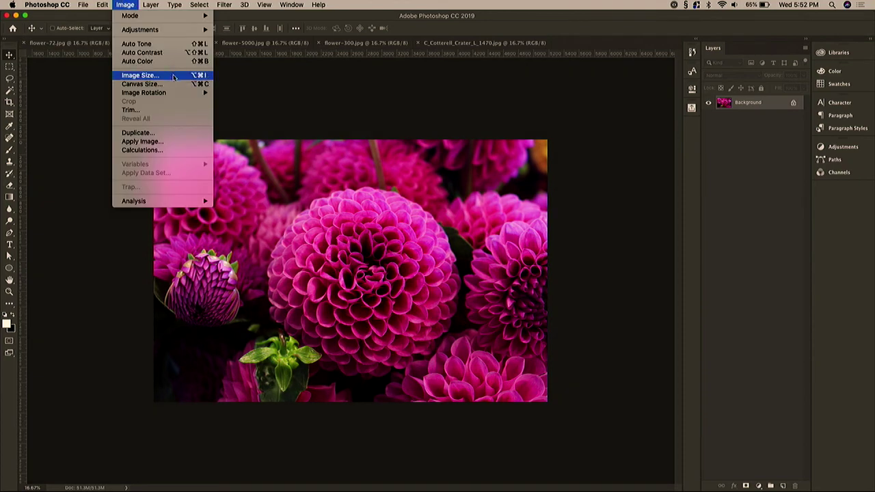
left_click(171, 83)
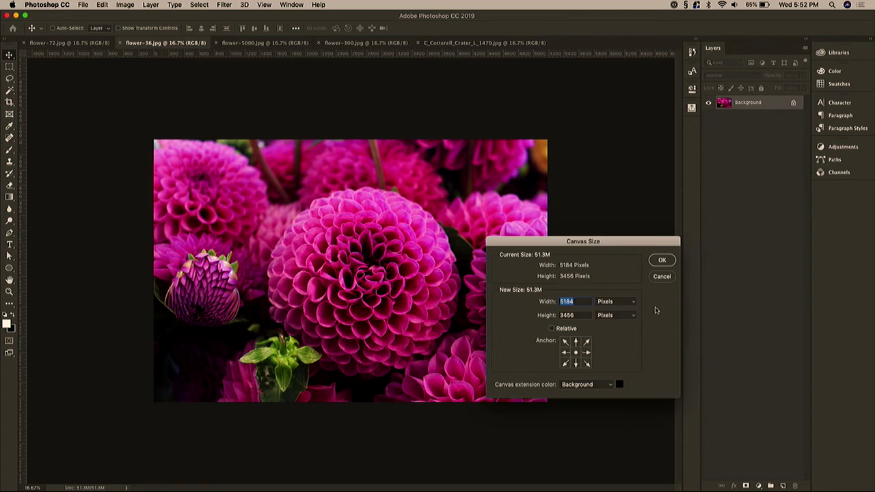
left_click(663, 280)
left_click(124, 5)
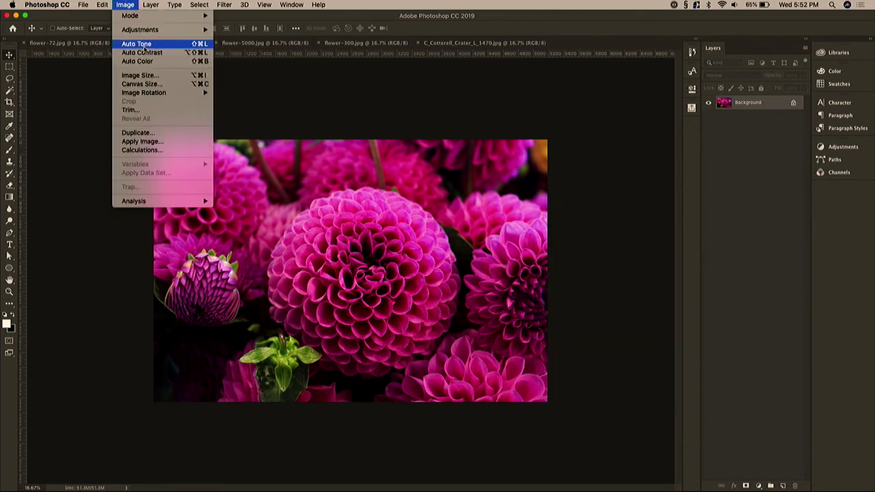
left_click(149, 75)
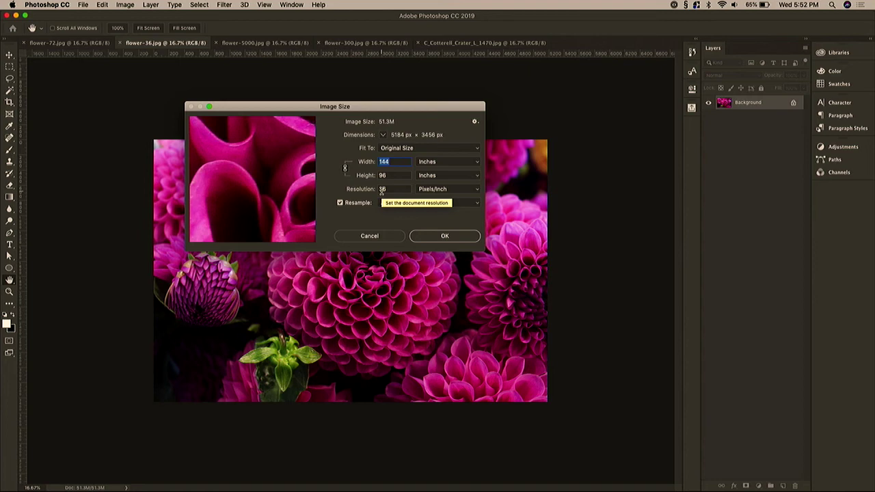
left_click(360, 238)
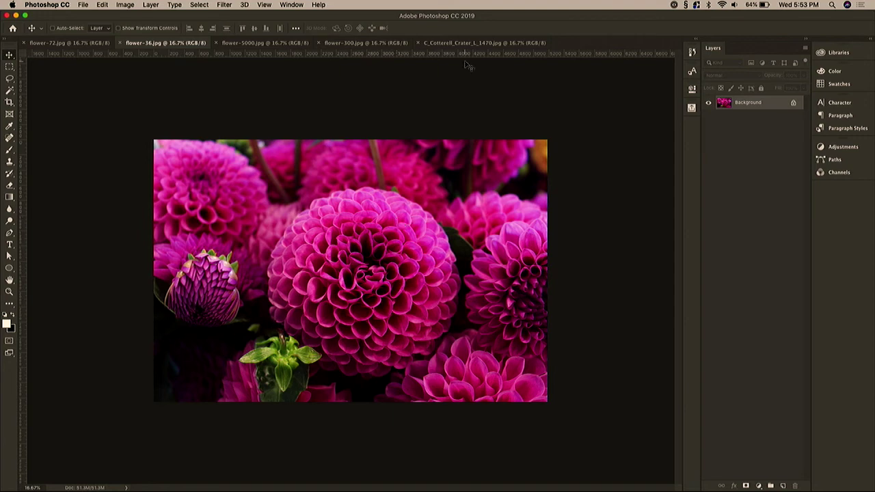
- Switch to the C_Cotterell_Crater_L_1470.jpg sunset photo document
left_click(449, 43)
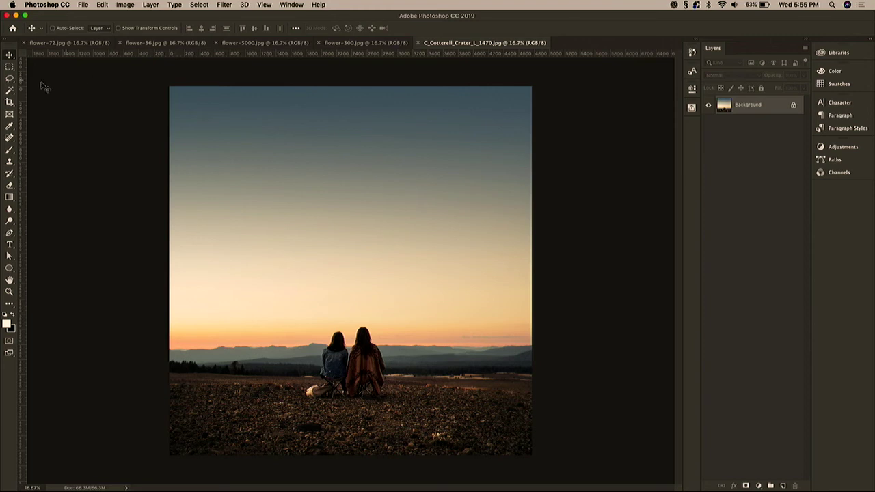
- Crop the sunset photo to 2000 × 1000 px with the couple framed inside, then zoom in
left_click(10, 102)
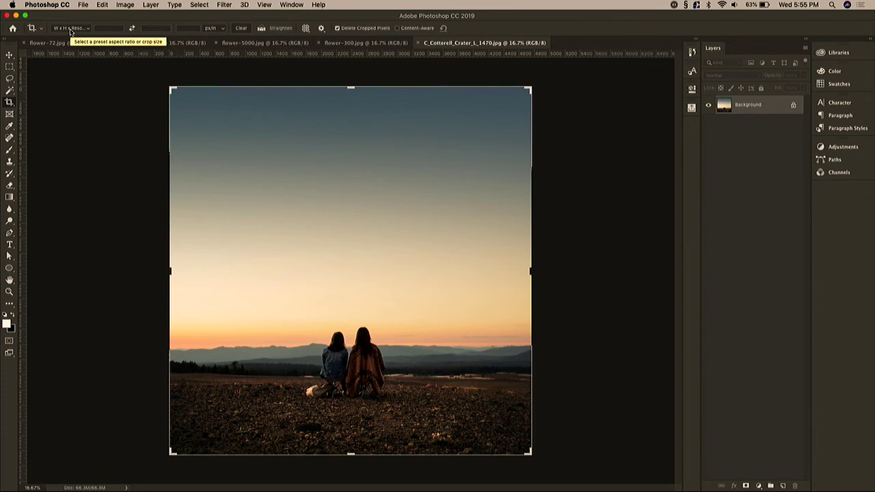
left_click(106, 28)
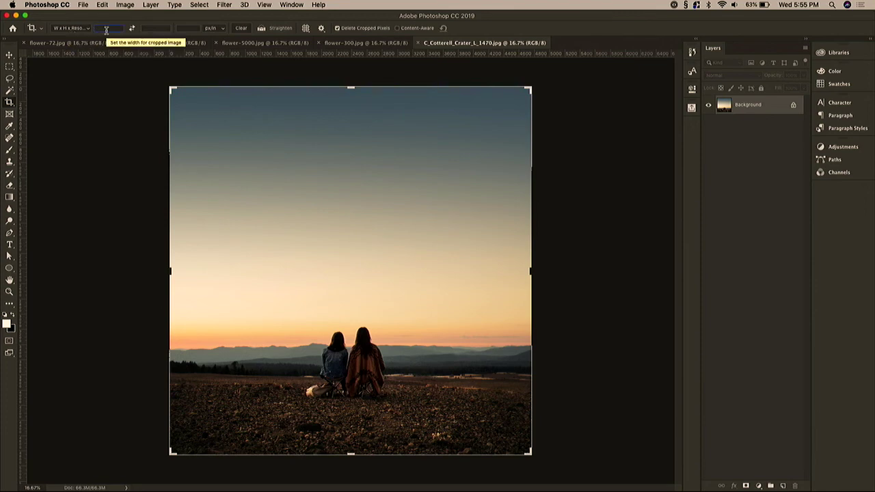
type("2000px")
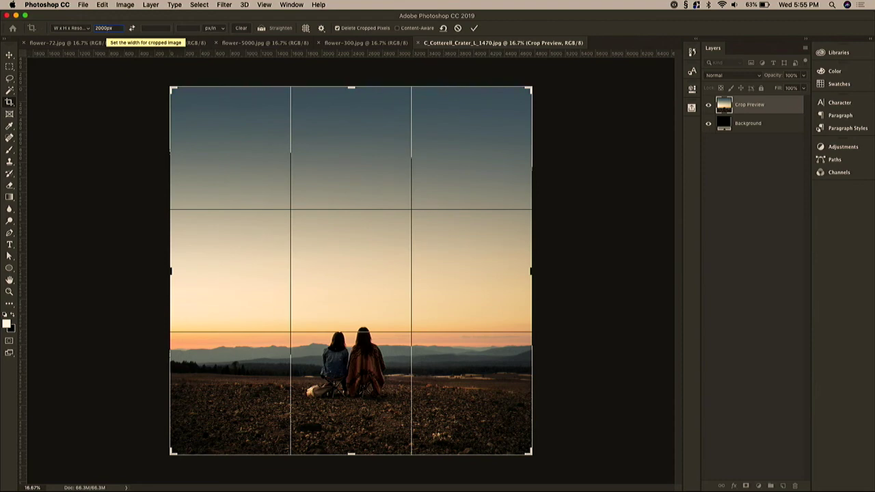
left_click(148, 28)
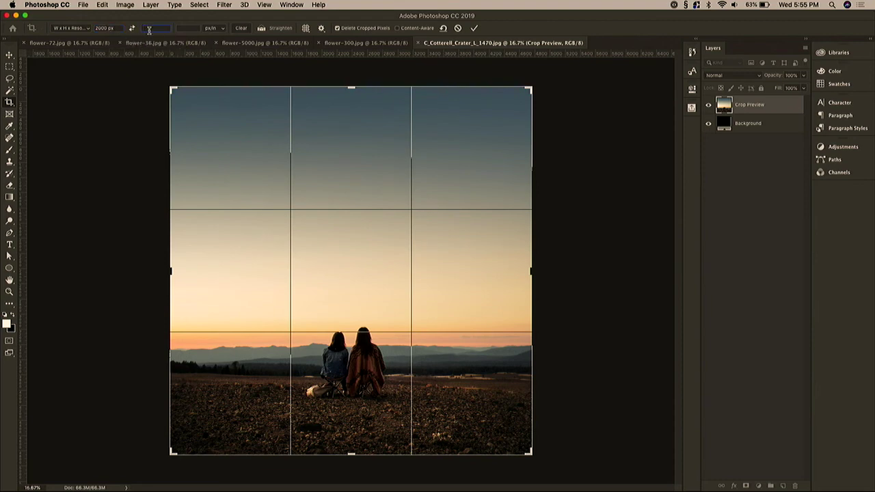
type("1000 px")
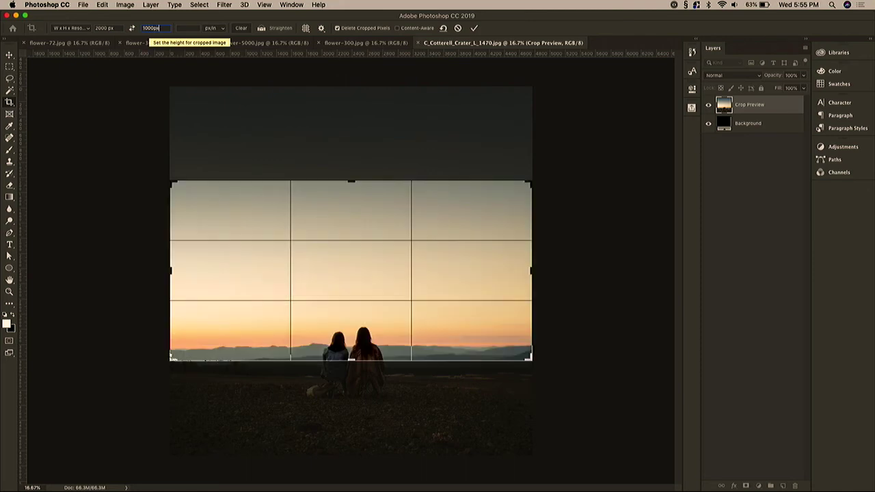
key("Return")
left_click(297, 243)
left_click(318, 254)
left_click_drag(318, 254, 320, 202)
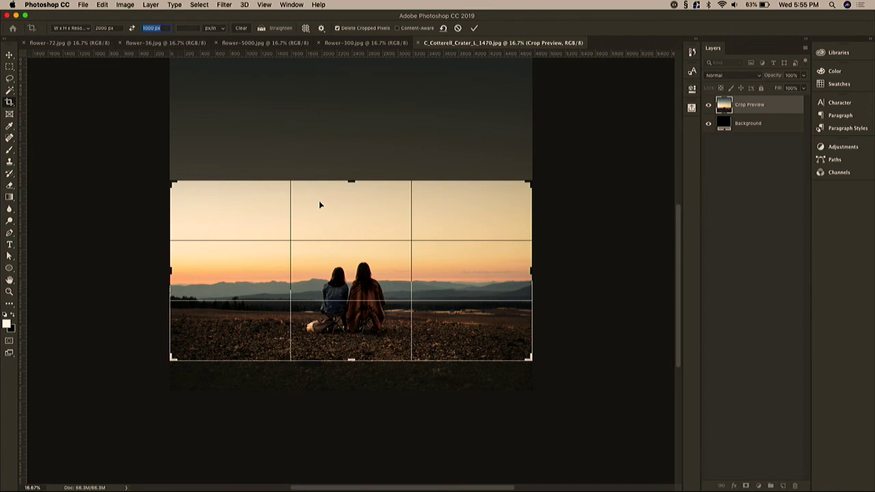
key("Return")
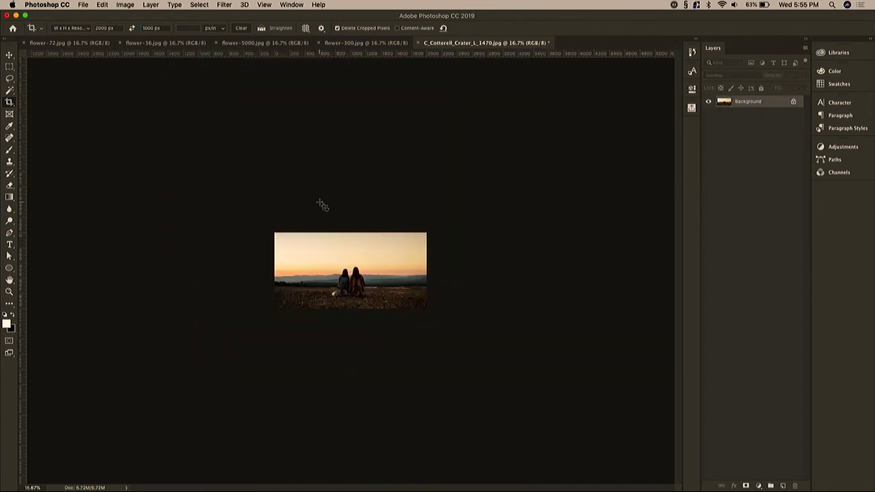
key("super+equal")
key("super+equal")
key("super+equal")
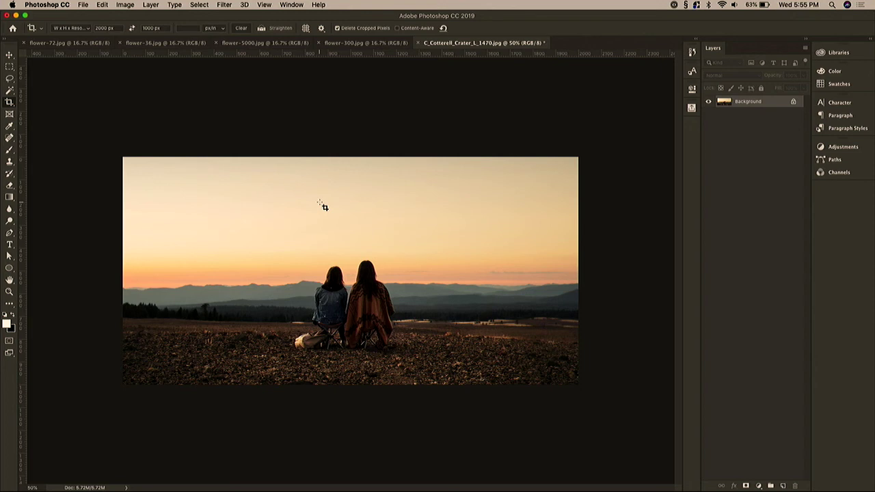
- Confirm in Image Size that the cropped photo is 2000 × 1000 px, then open File > Export
left_click(128, 4)
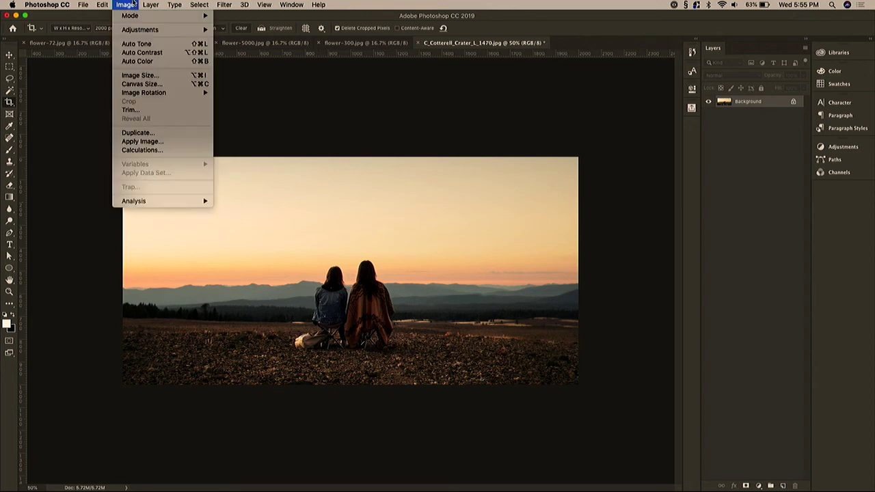
left_click(140, 75)
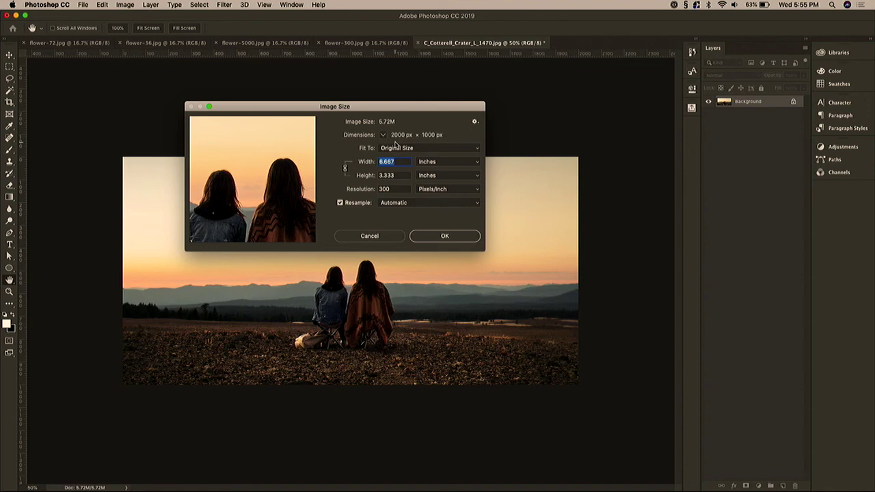
left_click(369, 238)
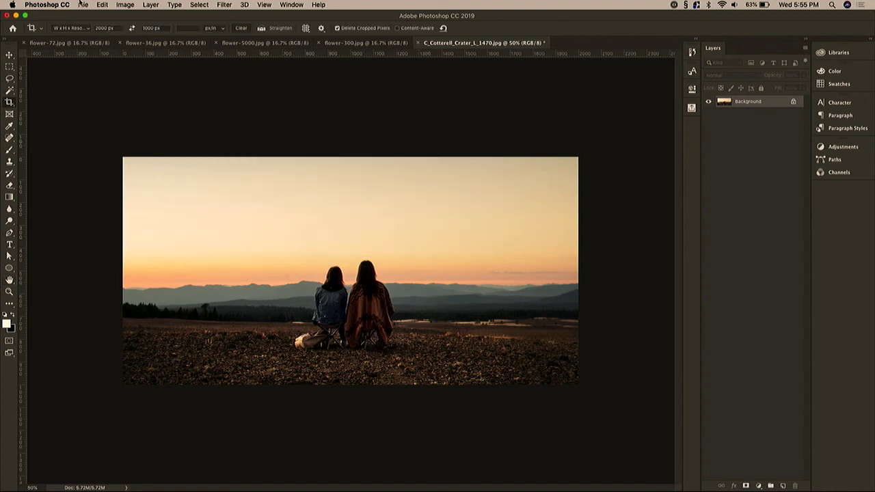
left_click(81, 3)
mouse_move(121, 122)
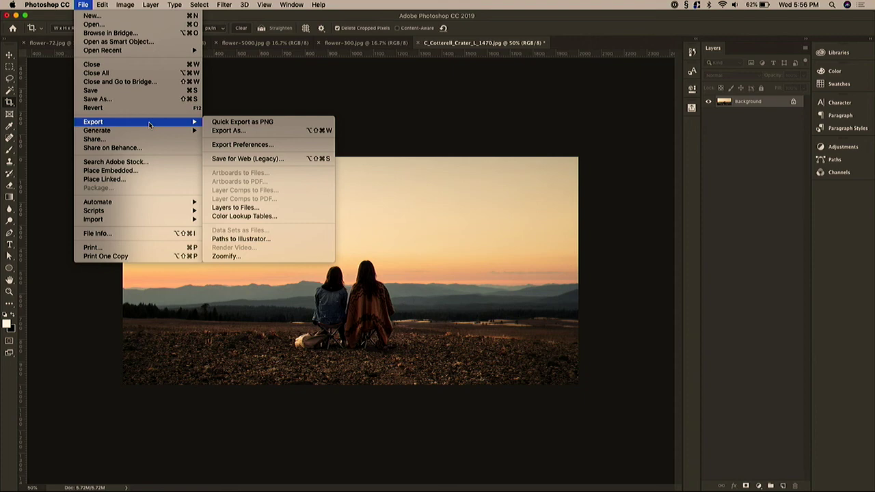
- Open Export As and cancel it, then choose Export > Save for Web (Legacy)
left_click(222, 130)
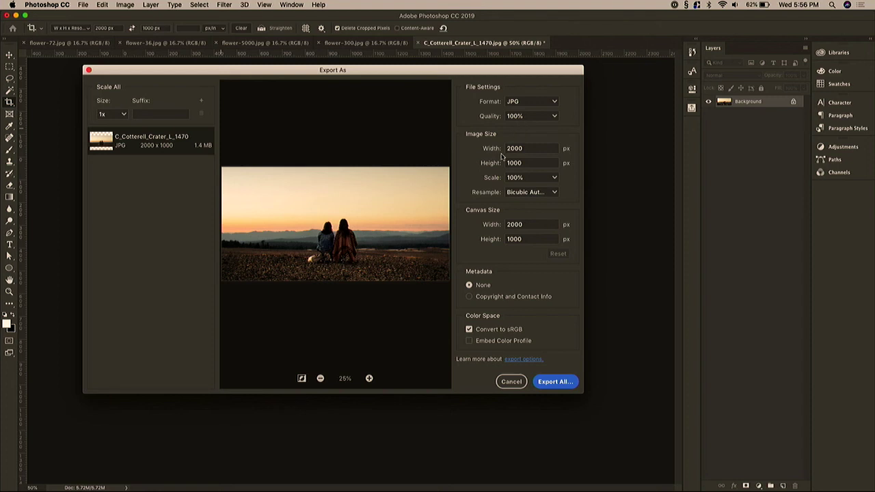
left_click(512, 381)
left_click(82, 4)
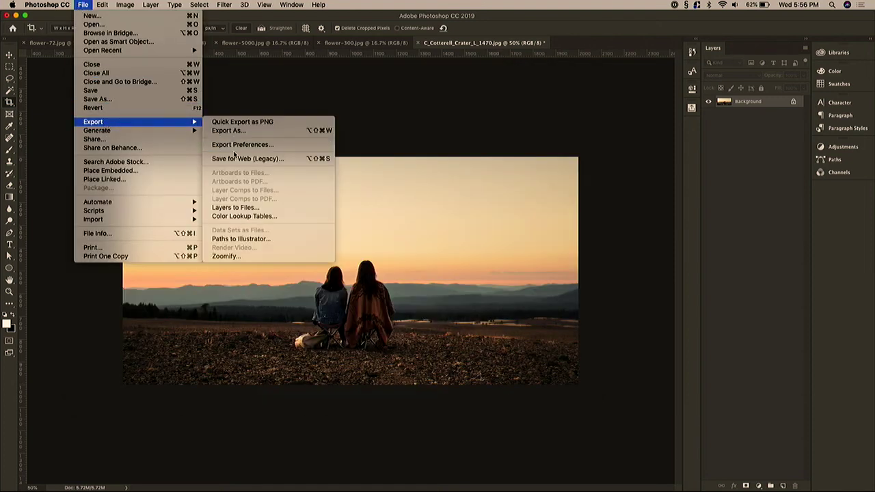
left_click(235, 158)
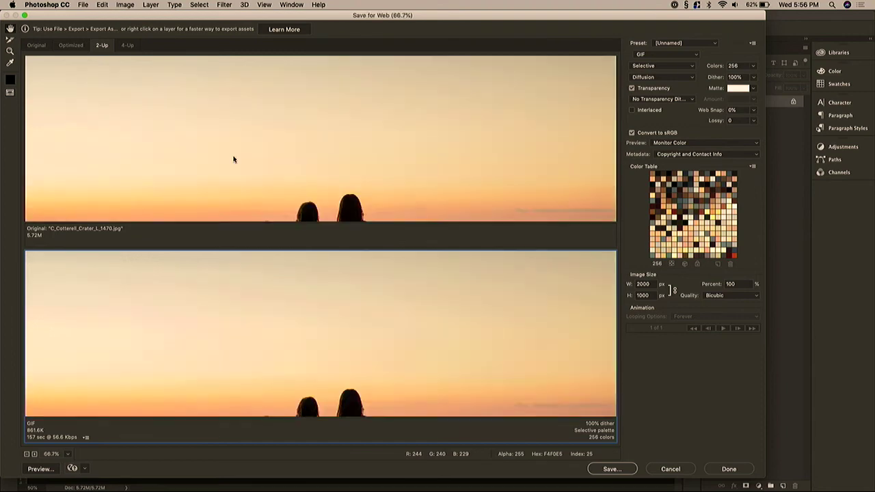
- Fit the Save for Web previews to the window and change the format from GIF to JPEG
key("super+0")
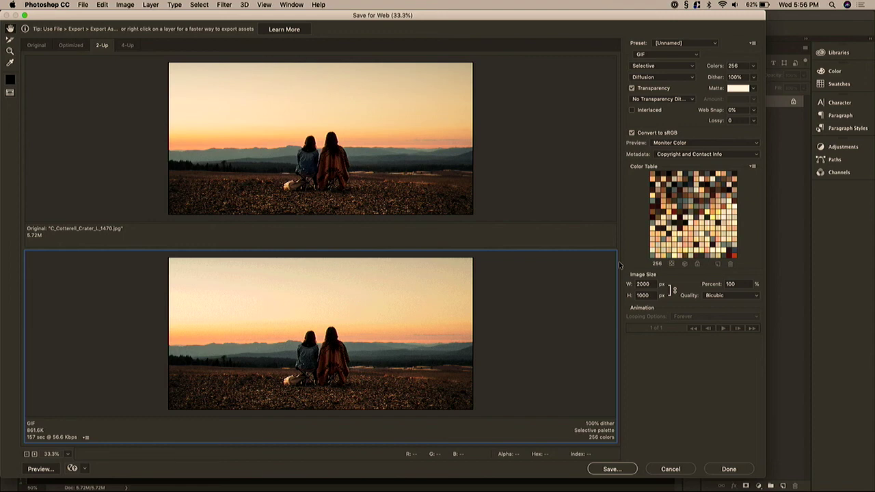
left_click(667, 55)
left_click(655, 62)
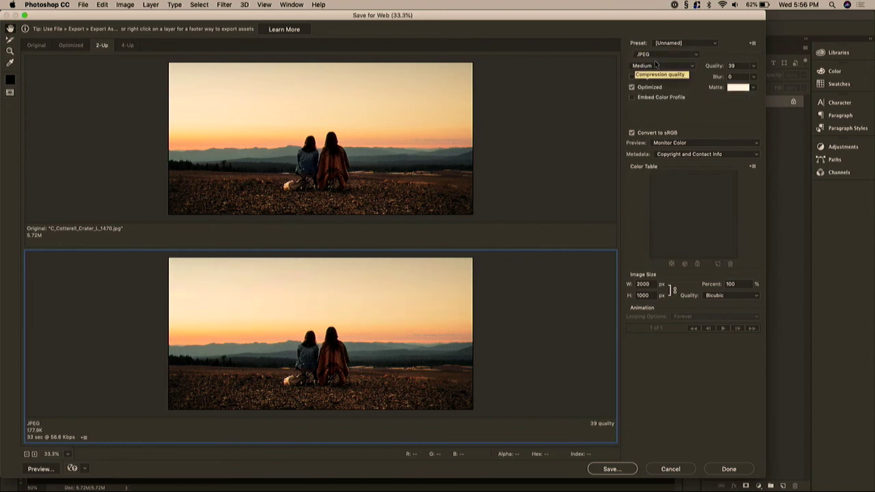
- Drag the JPEG quality to 100 (Maximum), about 1.355M, and zoom the previews in
left_click(753, 65)
left_click_drag(730, 76, 782, 77)
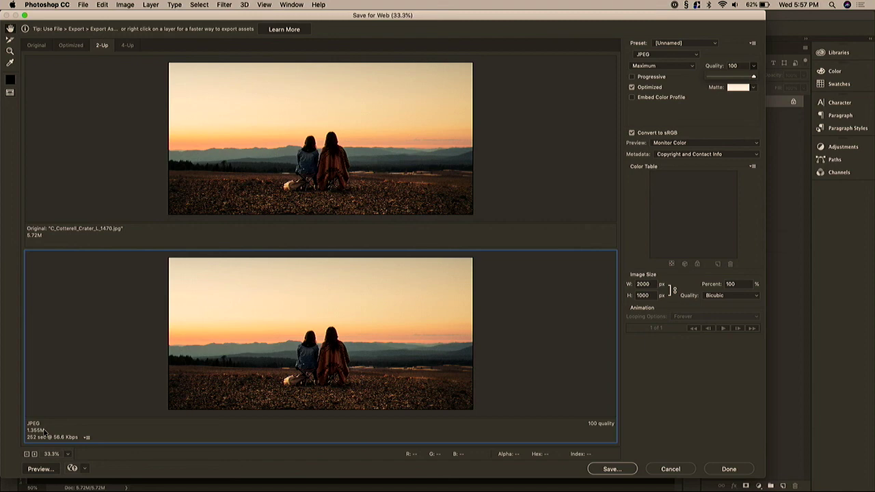
key("super+equal")
key("super+equal")
key("super+equal")
key("super+equal")
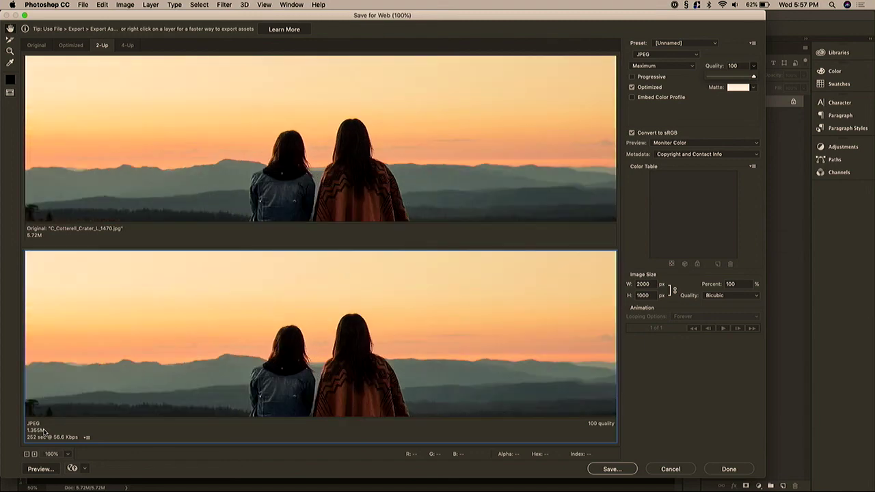
- Lower the JPEG quality to 67 (High), cutting the estimate to 387.6K
mouse_move(66, 487)
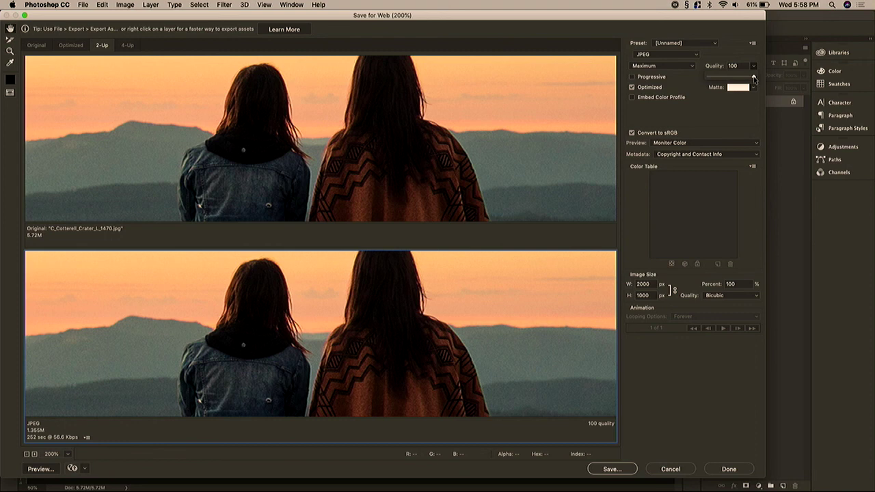
left_click_drag(754, 78, 739, 80)
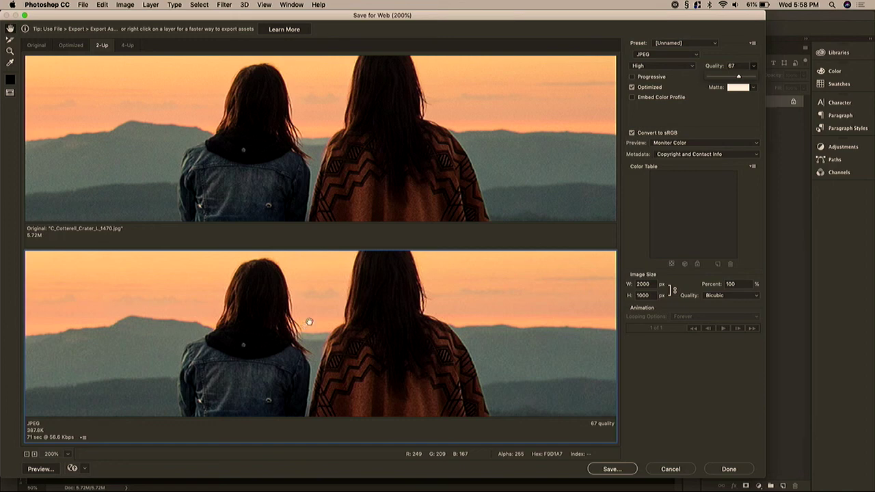
- Set the JPEG quality to 45 (Medium) and view the previews at 100%
left_click_drag(740, 77, 723, 79)
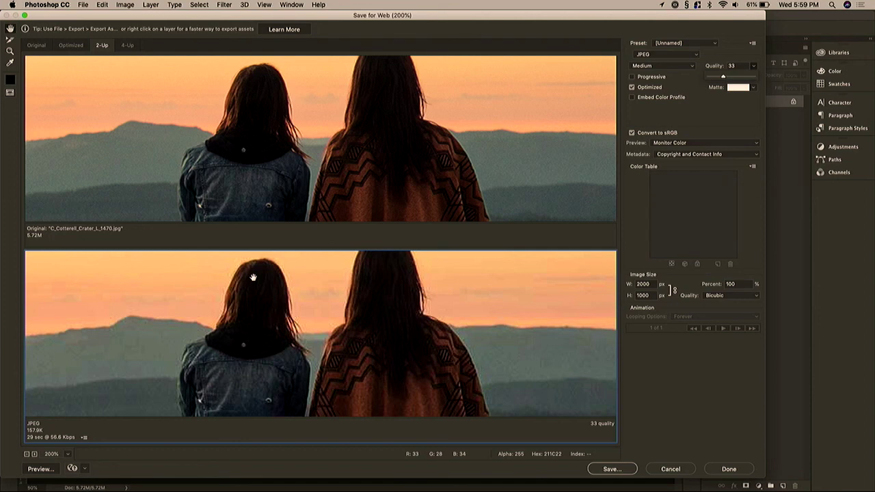
left_click_drag(723, 77, 729, 78)
key("super+minus")
key("super+minus")
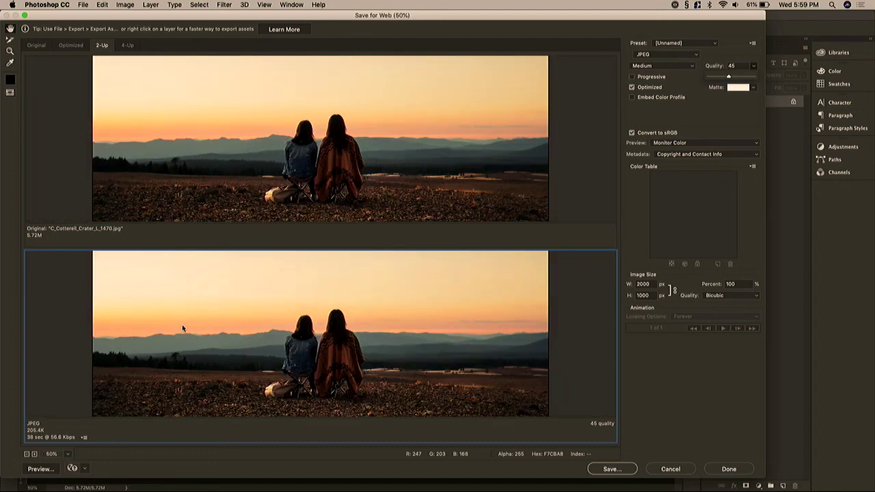
left_click(181, 325, "super")
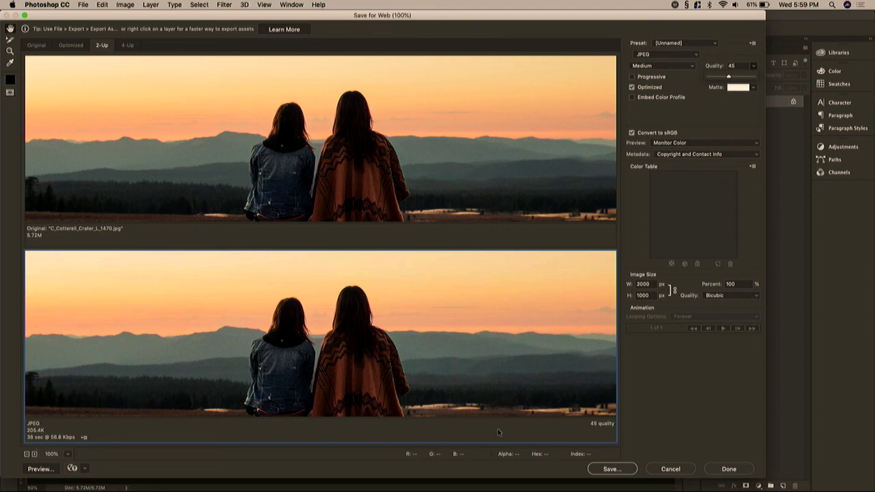
- Save the optimized JPEG to the Desktop as traveloregon.jpg
left_click(618, 469)
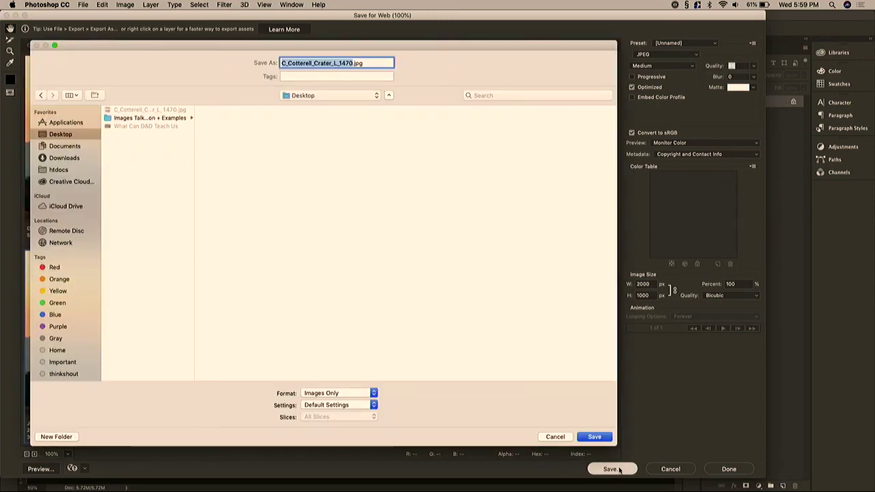
type("traveloregon")
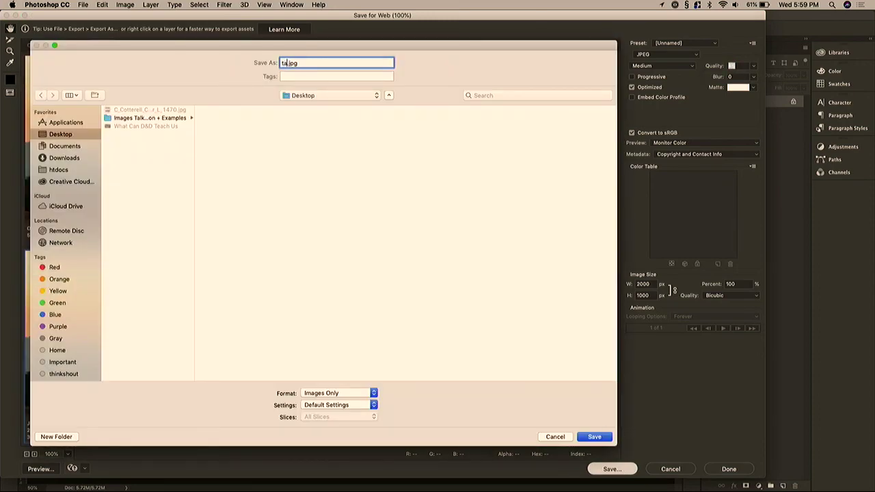
key("Return")
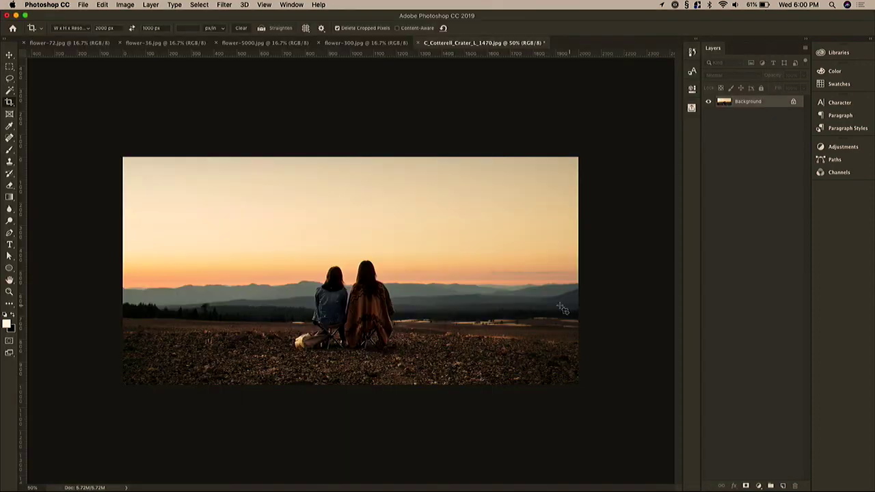
- Drop traveloregon.jpg from the desktop into a new Chrome tab and maximize the window
left_click(17, 15)
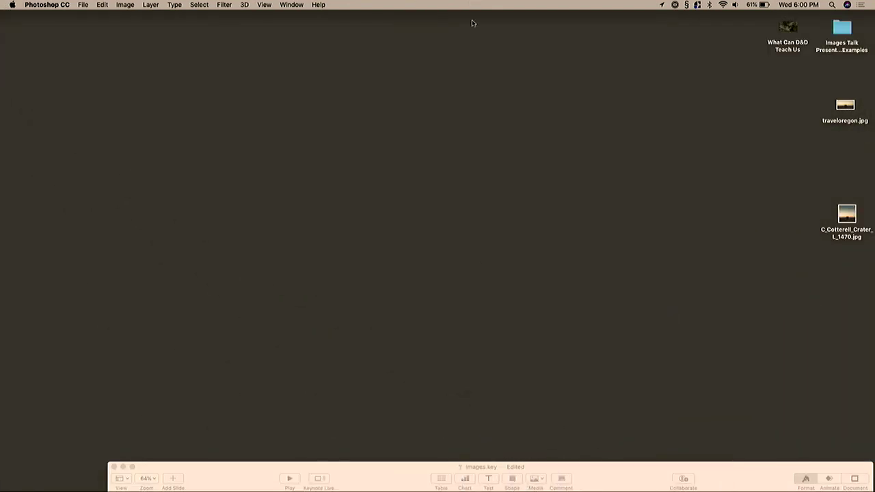
mouse_move(314, 487)
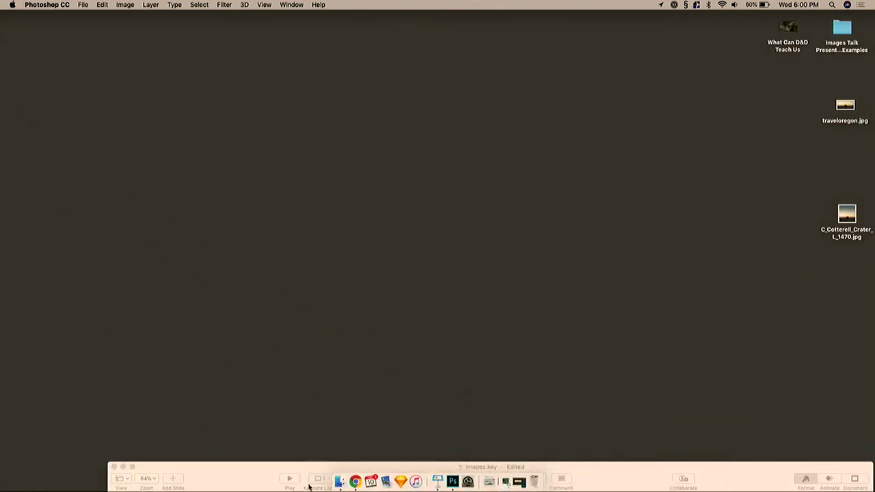
left_click(355, 482)
left_click_drag(519, 21, 397, 44)
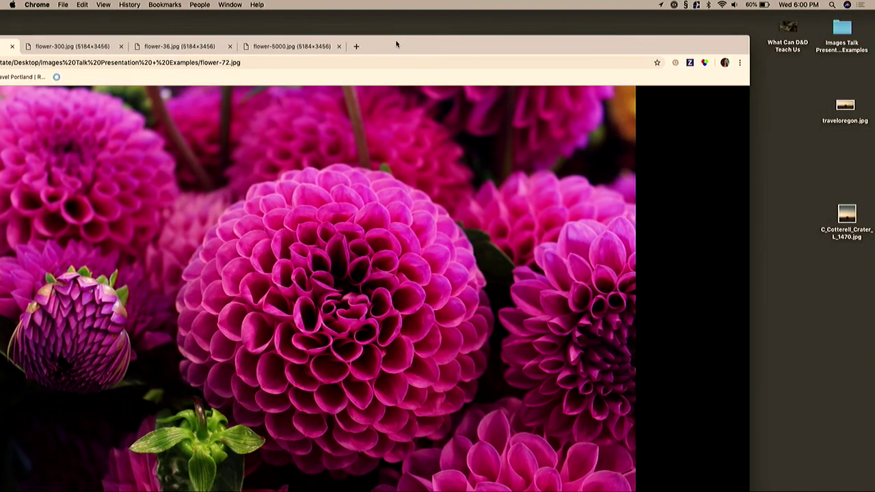
left_click(356, 46)
left_click_drag(851, 219, 865, 168)
left_click_drag(848, 108, 651, 123)
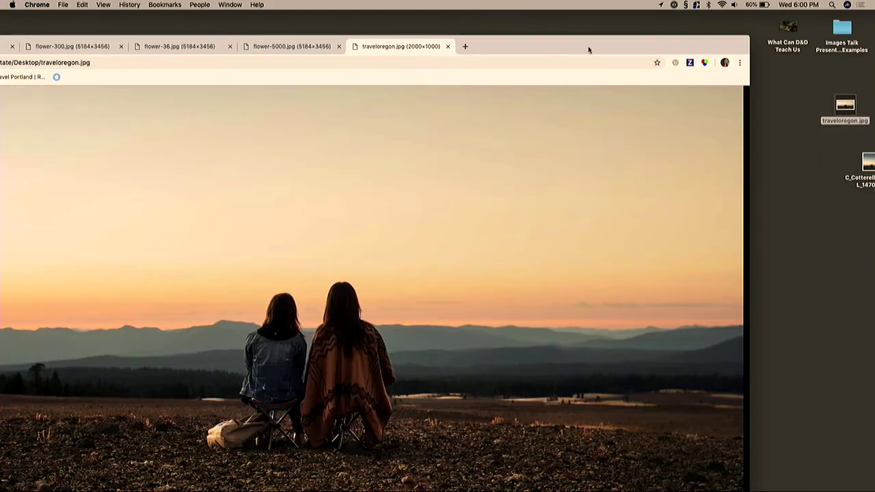
double_click(588, 47)
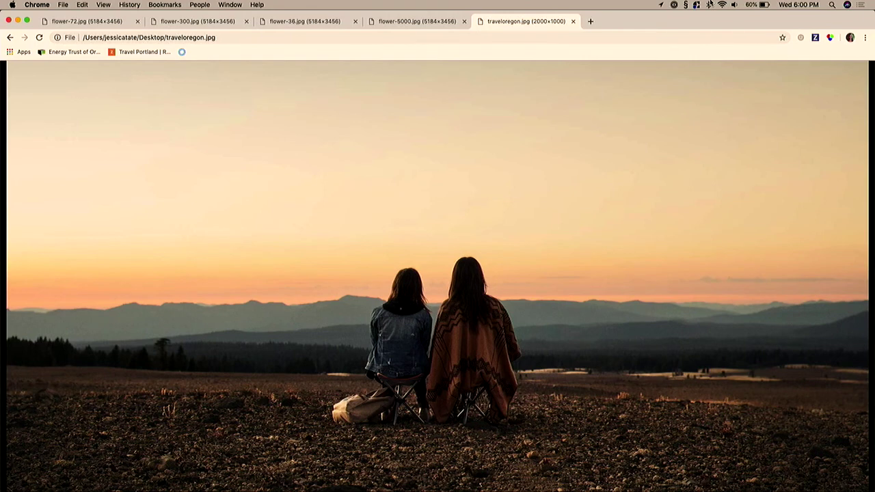